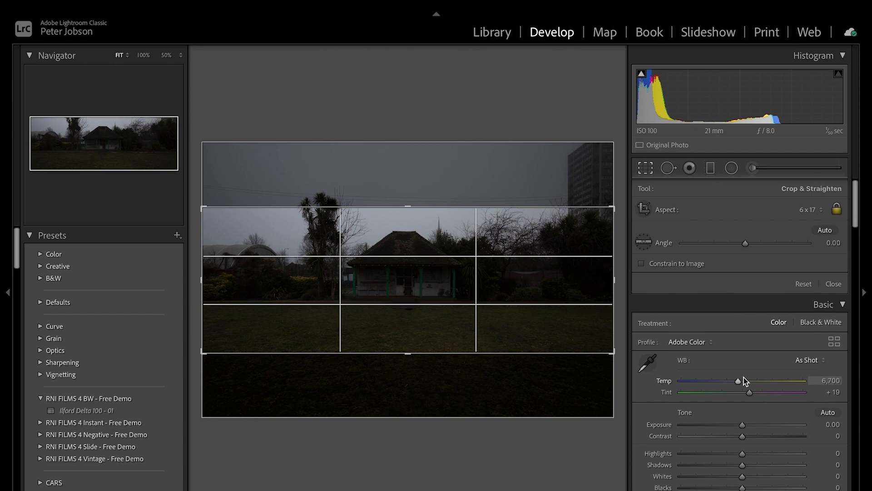
# Reposition the 6 x 17 crop to take in more sky above the hut, apply it, and convert the photo to Black & White
pyautogui.moveTo(300, 309); pyautogui.dragTo(392, 348)
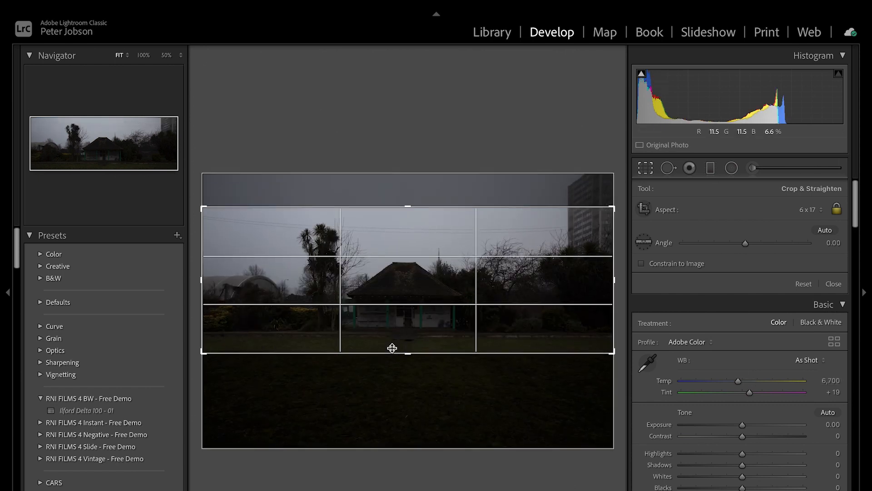
pyautogui.click(646, 169)
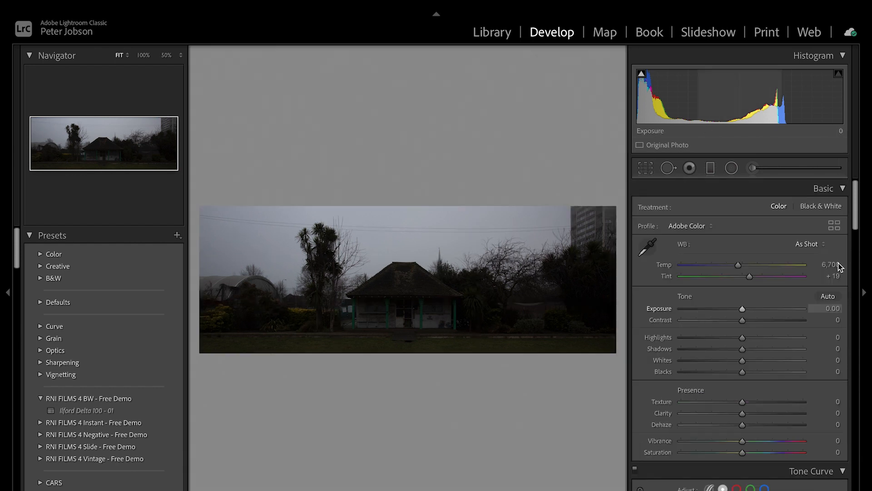
pyautogui.click(819, 207)
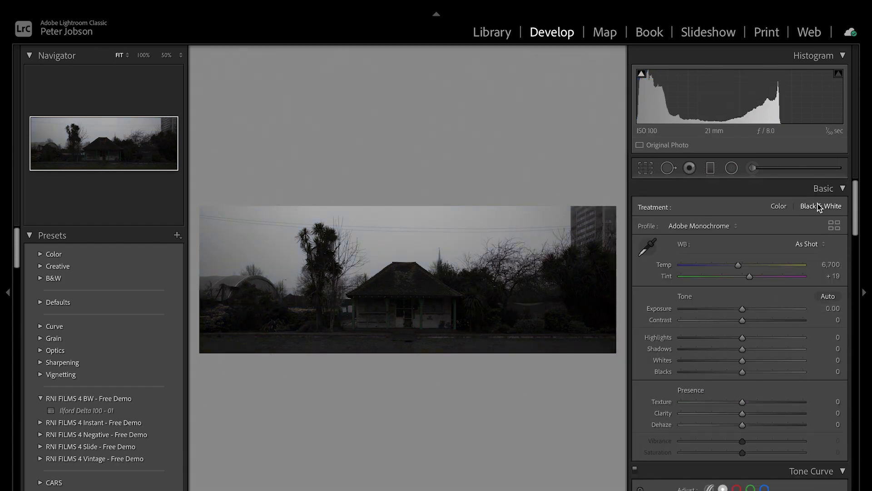
# Set Exposure to +1.10, Highlights to -45, Shadows to +21, Blacks to -10, Texture to +15, Clarity to -25 and Dehaze to -32
pyautogui.moveTo(742, 309); pyautogui.dragTo(755, 309)
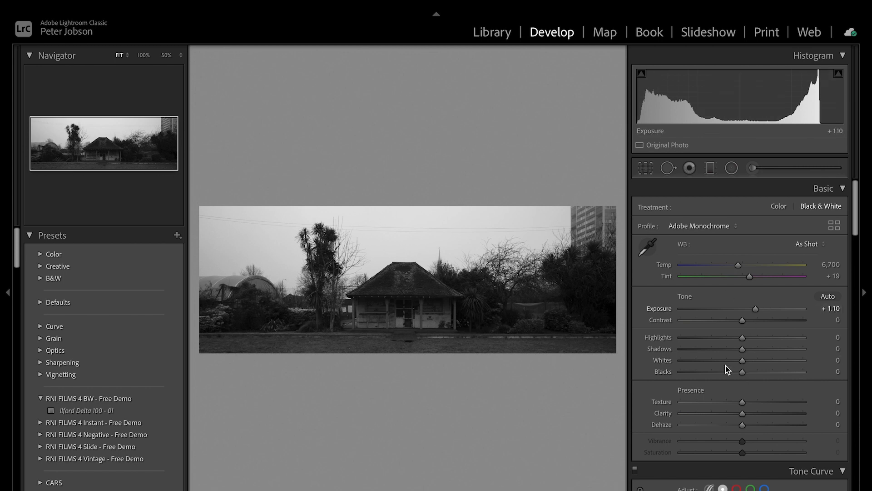
pyautogui.moveTo(743, 337)
pyautogui.mouseDown()
pyautogui.moveTo(781, 337)
pyautogui.moveTo(699, 342)
pyautogui.moveTo(769, 349)
pyautogui.moveTo(754, 350)
pyautogui.mouseUp()
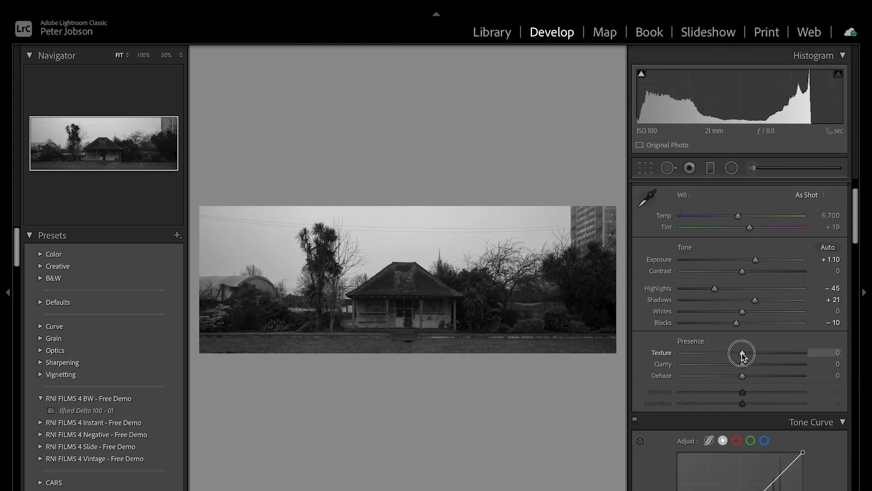
pyautogui.moveTo(743, 353); pyautogui.dragTo(751, 353)
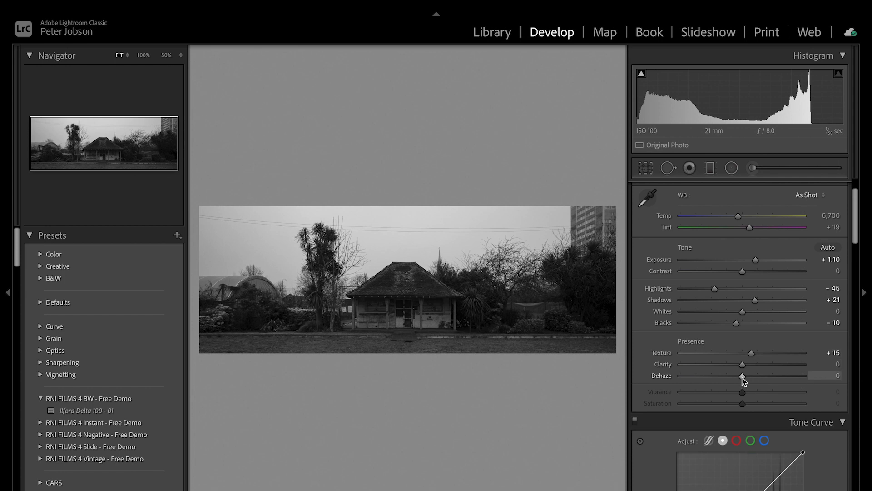
pyautogui.moveTo(742, 364); pyautogui.dragTo(727, 364)
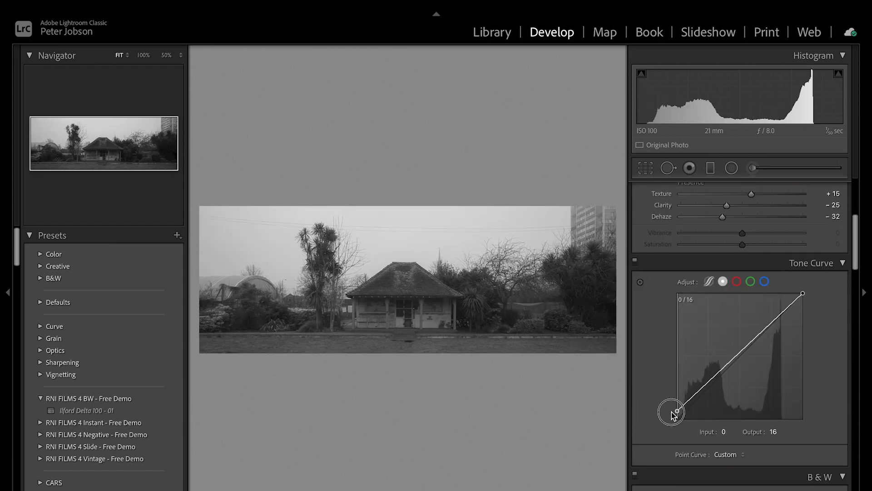
# Shape a faded tone curve with the black point output at 16, three gently adjusted intermediate points, and the white point output at 244
pyautogui.moveTo(672, 414); pyautogui.dragTo(673, 412)
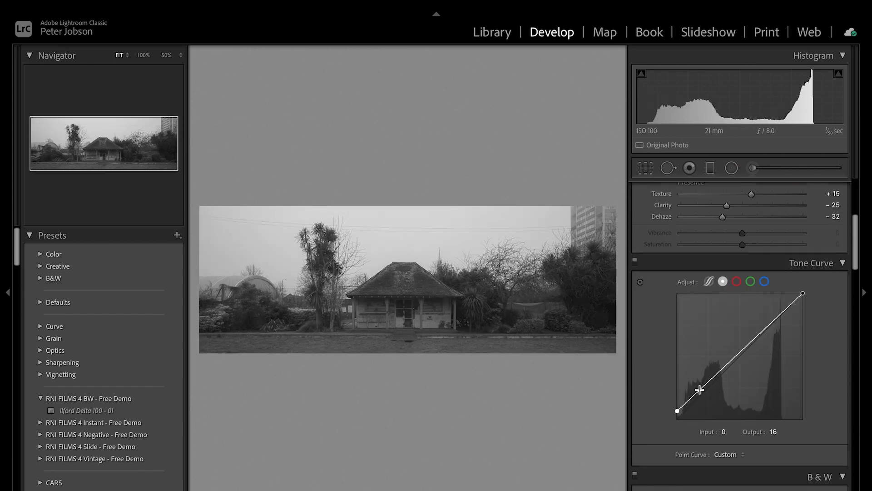
pyautogui.moveTo(703, 386); pyautogui.dragTo(706, 390)
pyautogui.moveTo(743, 352); pyautogui.dragTo(743, 351)
pyautogui.moveTo(775, 321); pyautogui.dragTo(776, 326)
pyautogui.moveTo(802, 293); pyautogui.dragTo(806, 300)
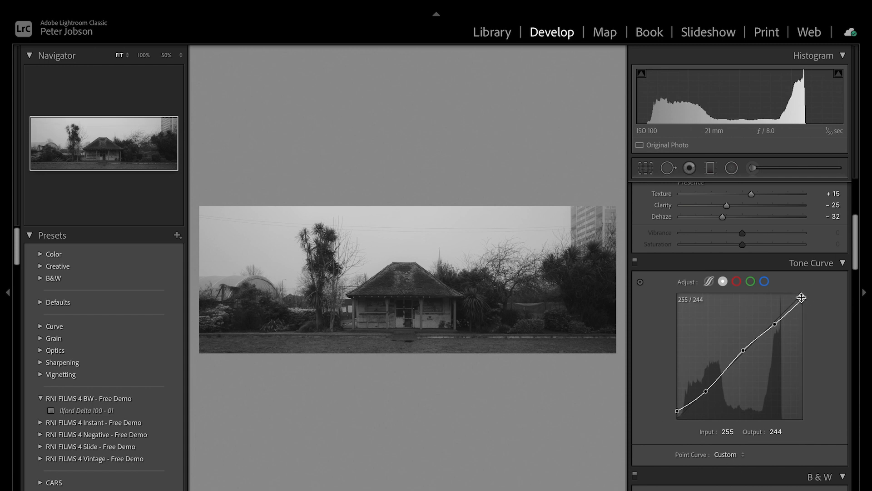
# Set the Black & White Mix to Red +62, Orange +61, Yellow -38, Green +47, Aqua +75 and Blue -68
pyautogui.scroll(1, 841, 273)
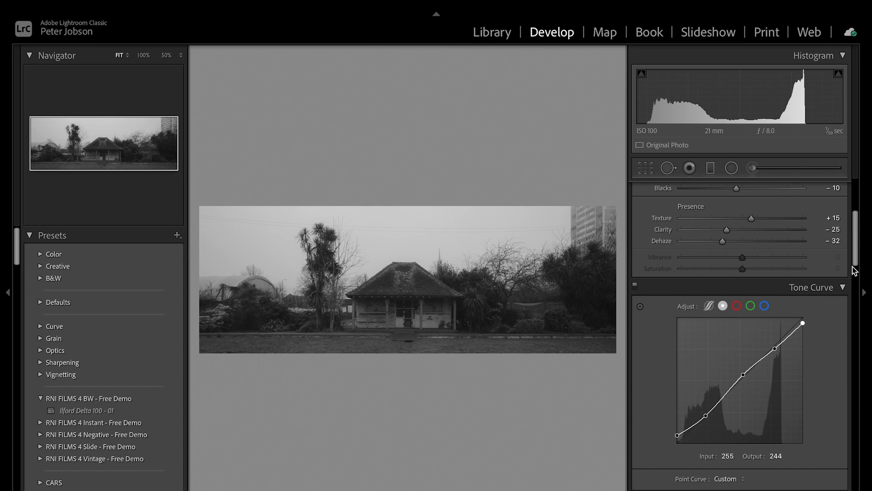
pyautogui.moveTo(851, 253); pyautogui.dragTo(852, 295)
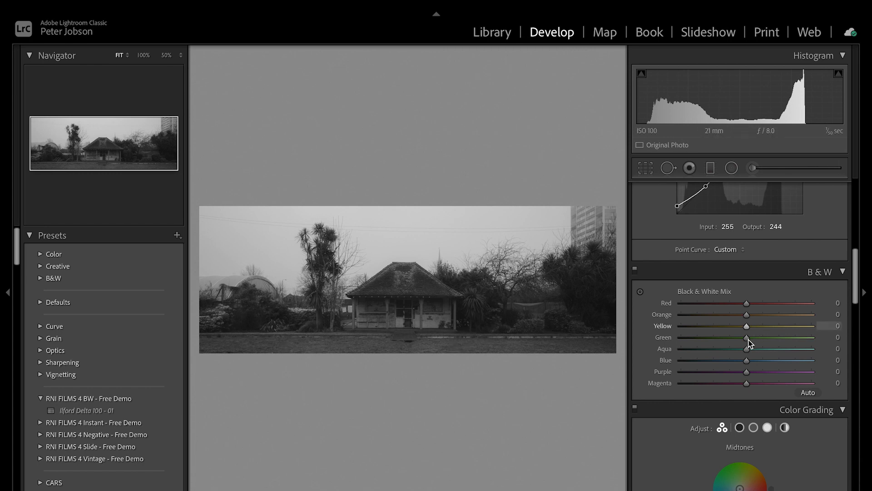
pyautogui.moveTo(749, 325); pyautogui.dragTo(722, 327)
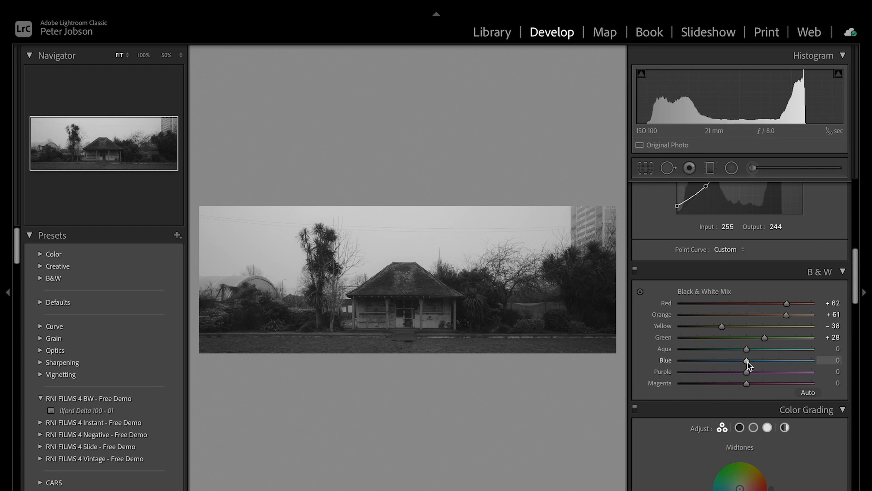
pyautogui.moveTo(747, 362); pyautogui.dragTo(702, 377)
pyautogui.click(747, 350)
pyautogui.moveTo(747, 349); pyautogui.dragTo(798, 365)
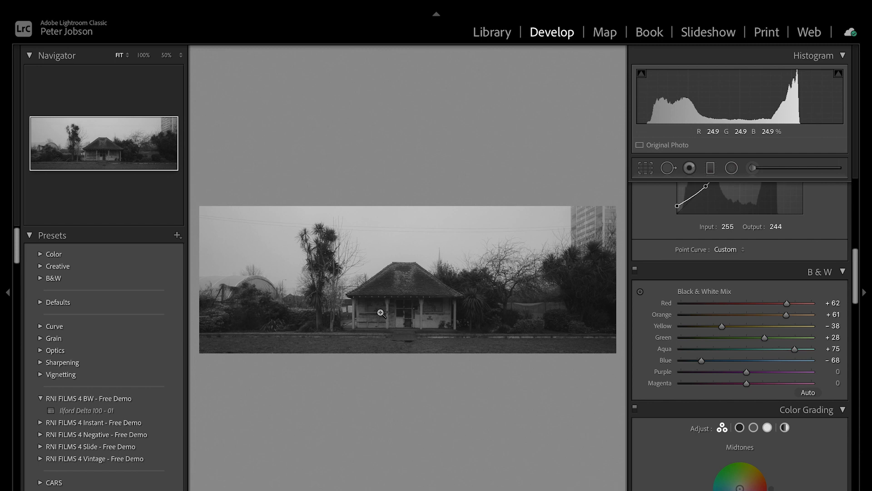
pyautogui.moveTo(766, 337)
pyautogui.mouseDown()
pyautogui.moveTo(800, 340)
pyautogui.moveTo(778, 341)
pyautogui.mouseUp()
# Try a warm orange tint on the shadows in Color Grading and reset it to neutral
pyautogui.scroll(-2, 737, 356)
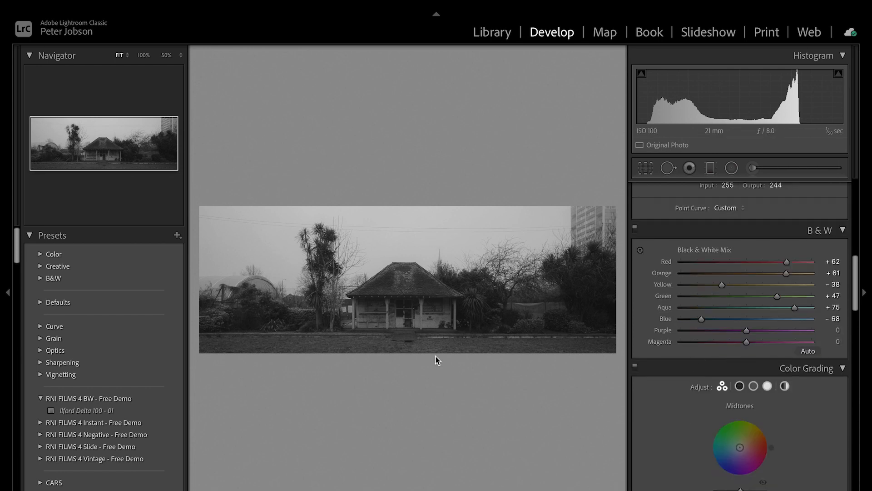
pyautogui.scroll(-6, 744, 336)
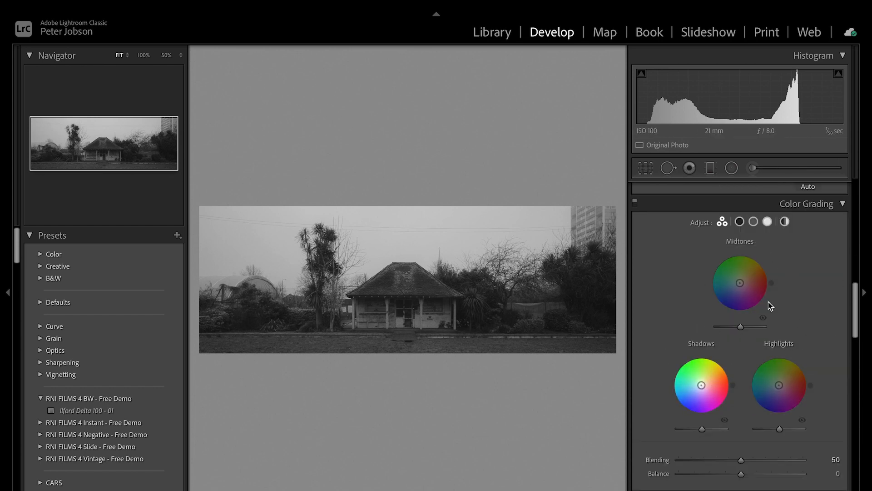
pyautogui.scroll(-8, 743, 348)
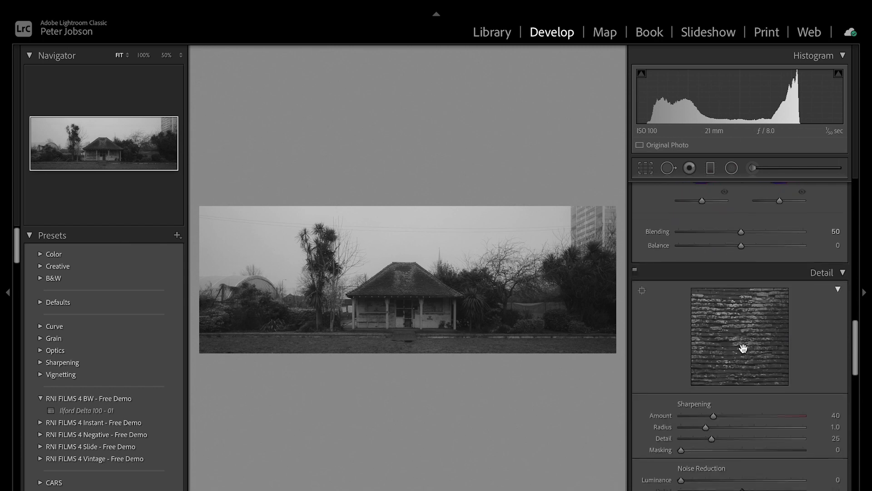
pyautogui.scroll(5, 743, 348)
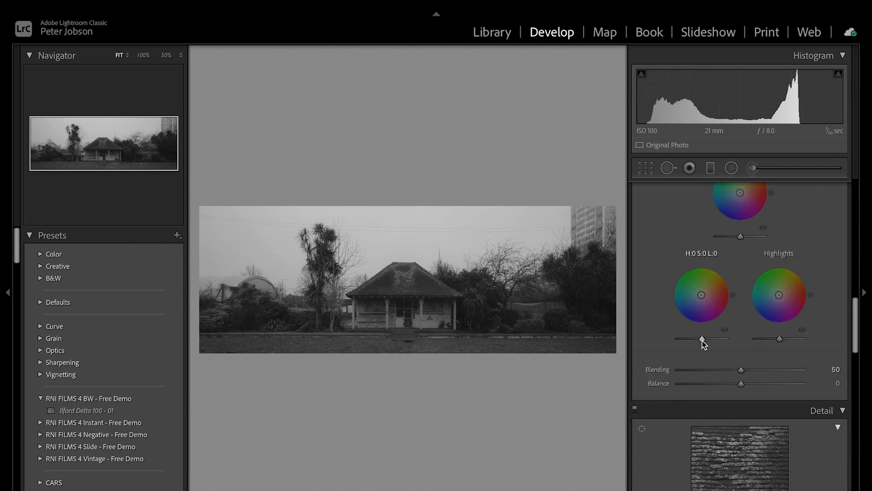
pyautogui.moveTo(701, 295); pyautogui.dragTo(707, 290)
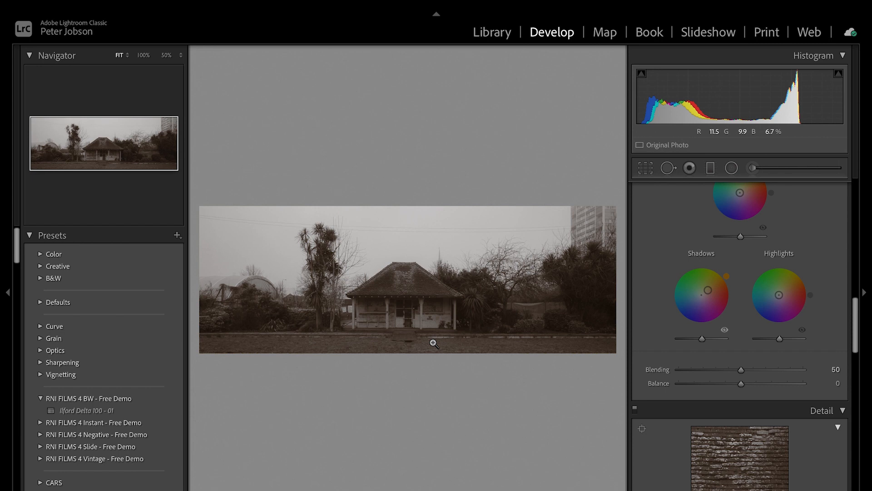
pyautogui.doubleClick(710, 292)
# Set the sharpening Amount to 50 and its Masking to 71
pyautogui.scroll(-4, 736, 327)
pyautogui.moveTo(713, 392); pyautogui.dragTo(723, 397)
pyautogui.moveTo(688, 427); pyautogui.dragTo(769, 431)
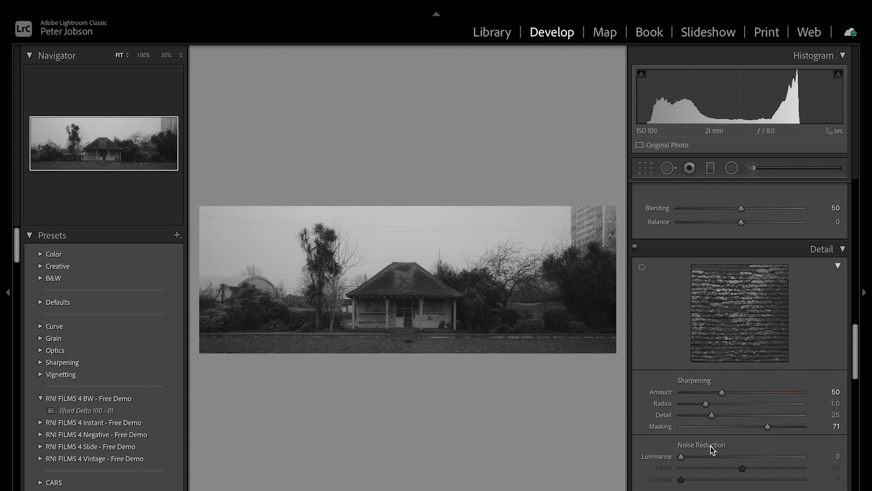
# Apply the Canon EF 16-35mm f/2.8 L USM lens profile correction, and try the Vertical Upright mode before switching Upright off
pyautogui.moveTo(856, 346); pyautogui.dragTo(855, 382)
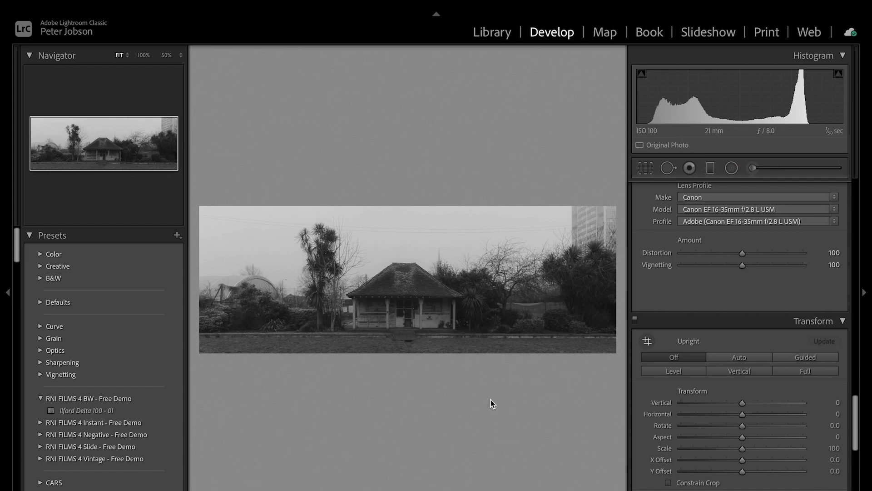
pyautogui.click(734, 374)
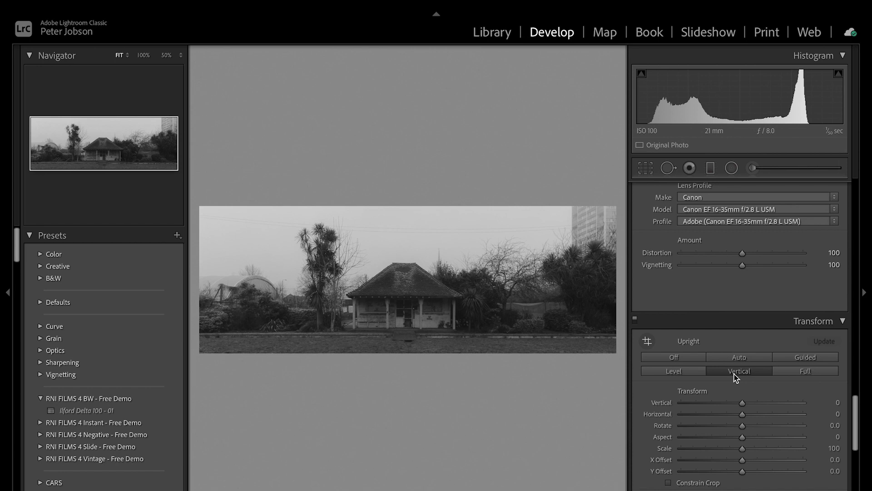
pyautogui.click(690, 360)
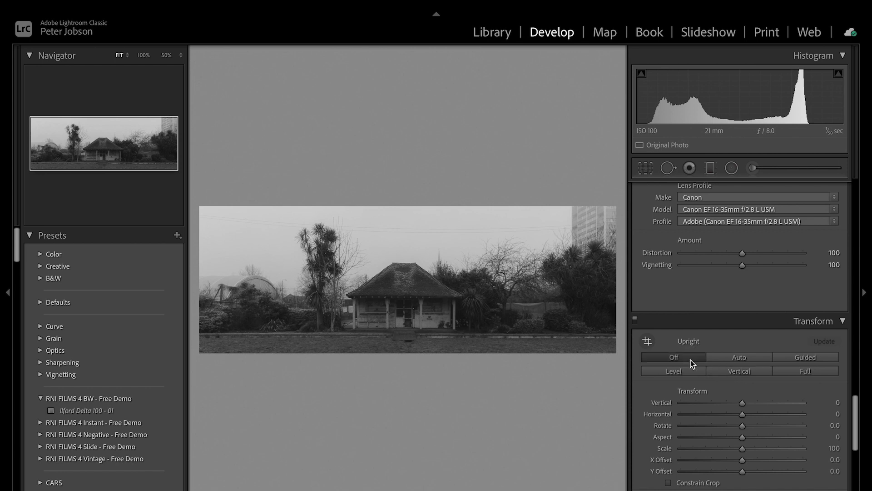
# Correct the perspective with Guided Upright, drawing vertical guides along the hut's outer right and left posts
pyautogui.click(647, 344)
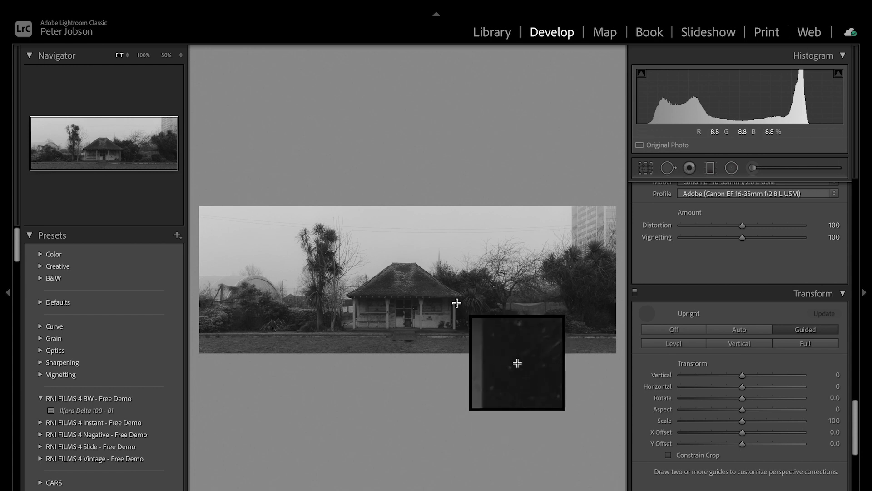
pyautogui.moveTo(454, 300); pyautogui.dragTo(455, 326)
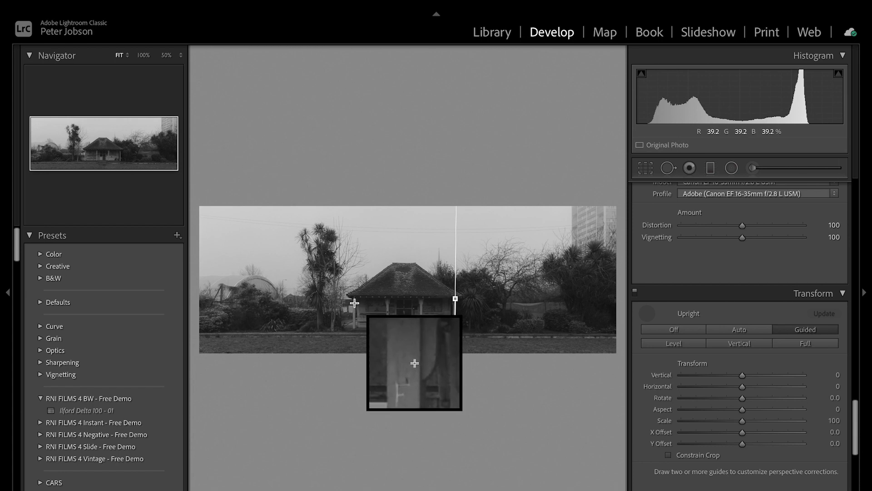
pyautogui.moveTo(354, 302); pyautogui.dragTo(355, 314)
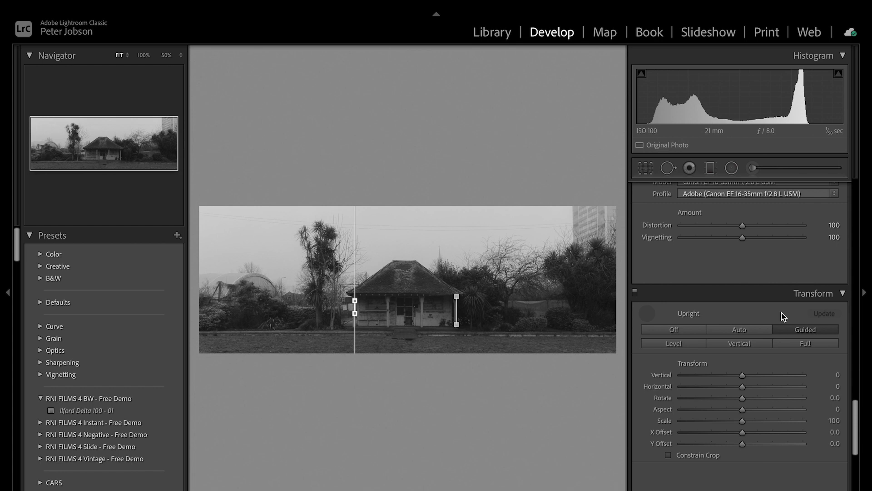
pyautogui.click(647, 312)
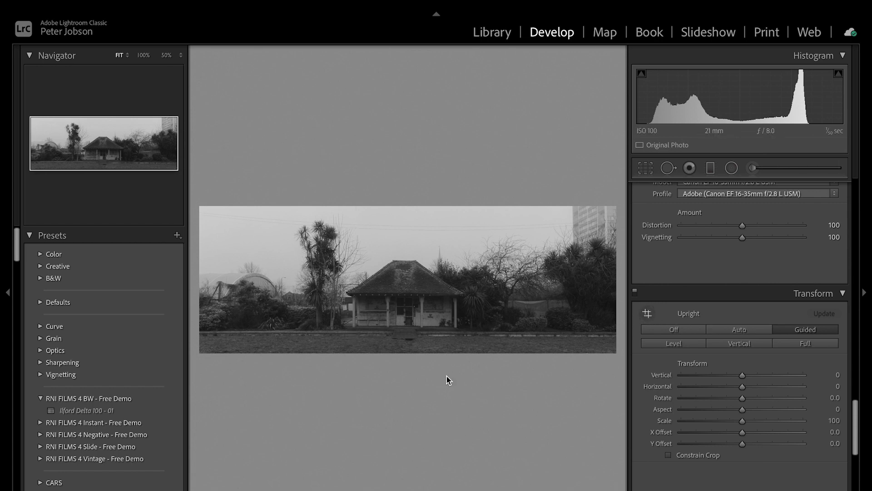
# Set the post-crop vignetting Amount to -11 and the grain Amount to 25
pyautogui.moveTo(855, 403); pyautogui.dragTo(855, 435)
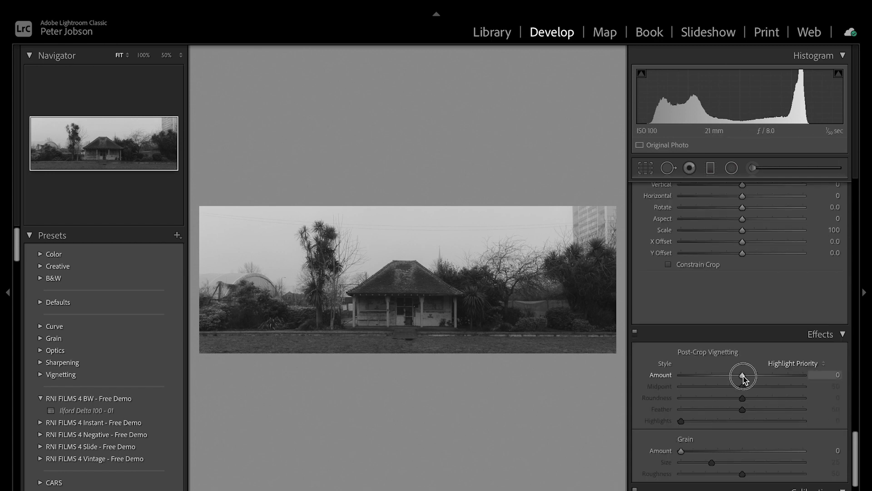
pyautogui.moveTo(743, 377); pyautogui.dragTo(736, 376)
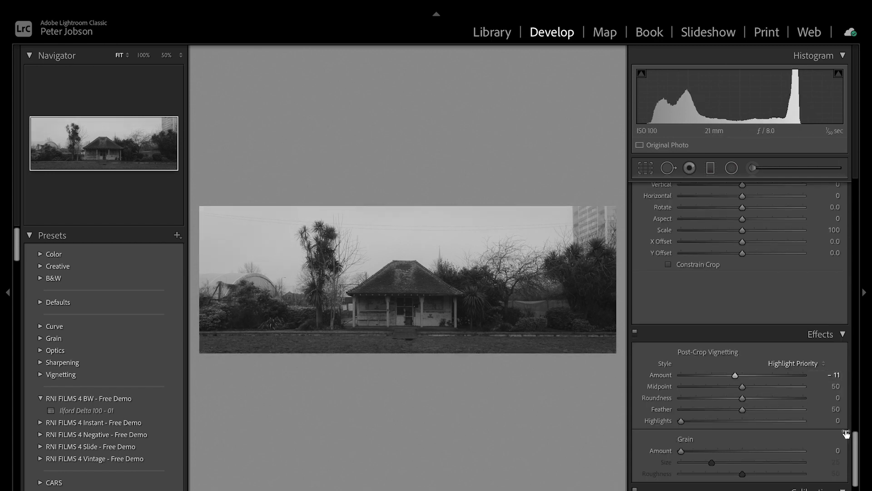
pyautogui.moveTo(855, 467); pyautogui.dragTo(855, 472)
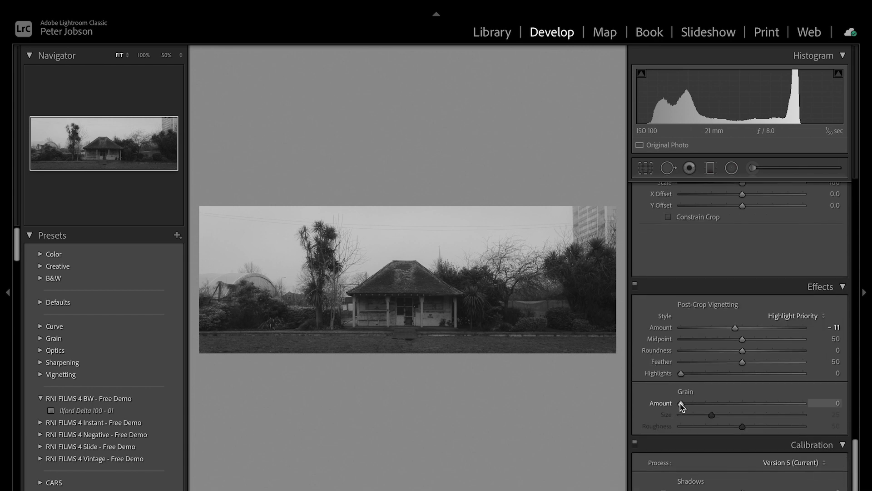
pyautogui.moveTo(682, 406); pyautogui.dragTo(712, 409)
# Check the grain on the hut and sky at 100%, and set the grain Roughness to 10
pyautogui.click(417, 282)
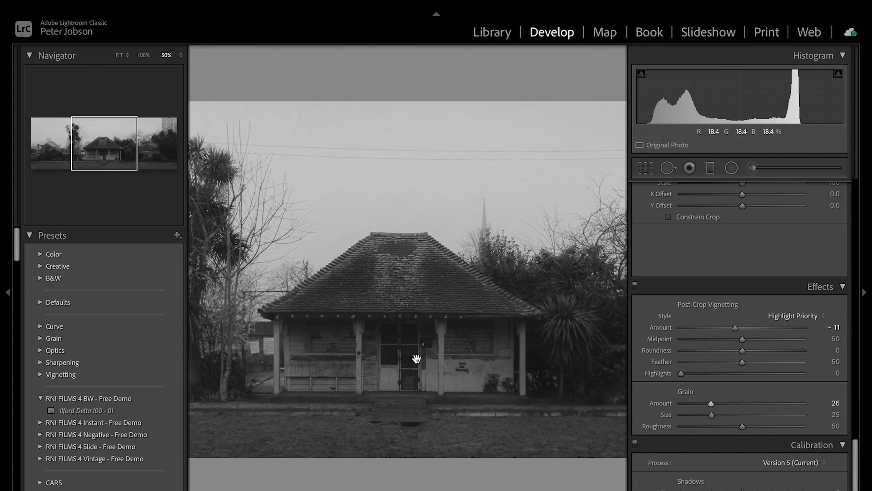
pyautogui.click(143, 55)
pyautogui.moveTo(409, 288); pyautogui.dragTo(503, 221)
pyautogui.moveTo(386, 358); pyautogui.dragTo(416, 199)
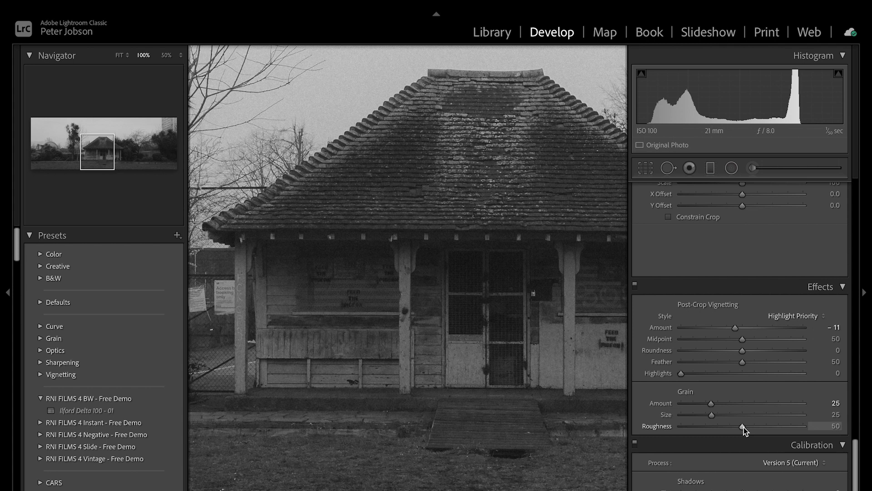
pyautogui.click(740, 426)
pyautogui.moveTo(740, 427); pyautogui.dragTo(692, 435)
pyautogui.moveTo(480, 196); pyautogui.dragTo(488, 348)
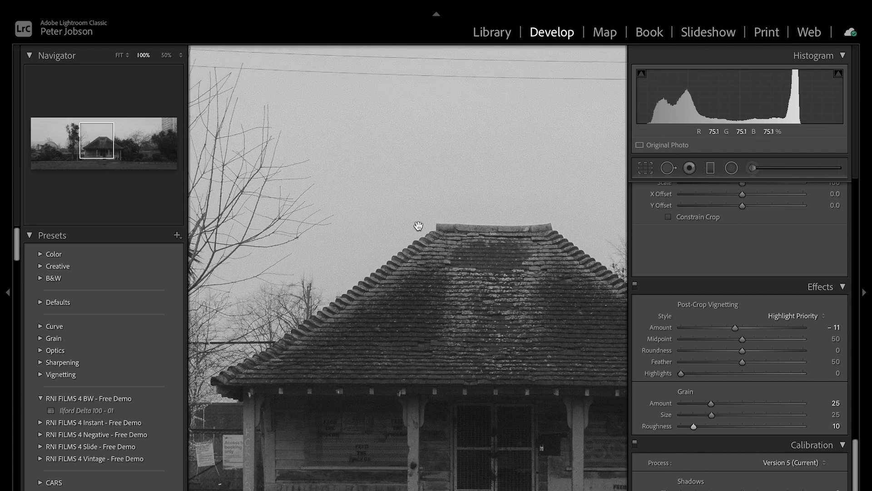
pyautogui.click(393, 239)
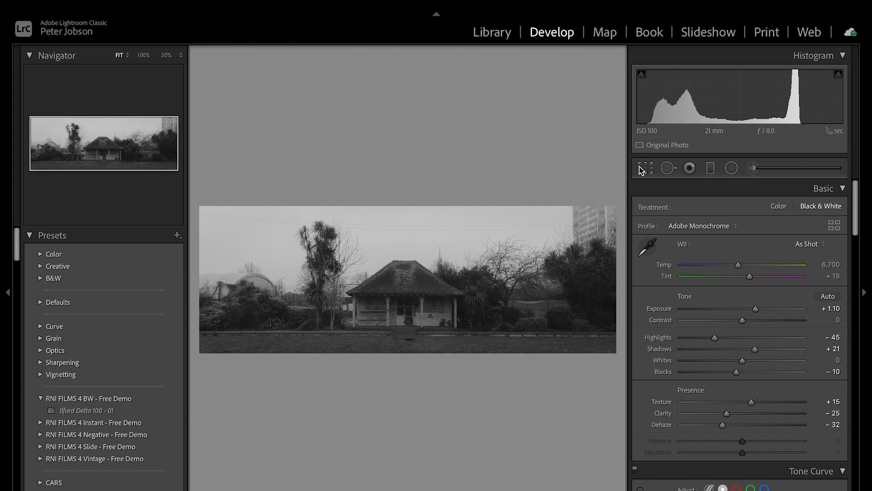
# Straighten the 6 x 17 crop by rotating it very slightly, about -0.08 degrees, and apply it
pyautogui.click(644, 167)
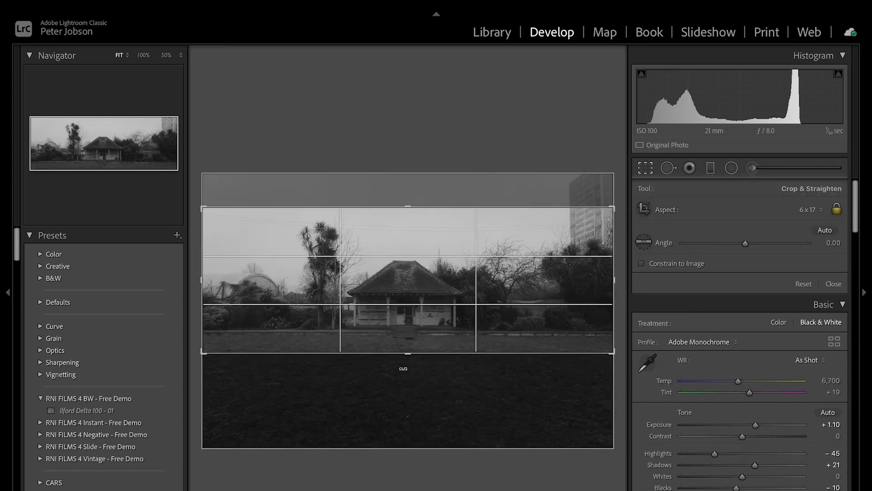
pyautogui.click(403, 368)
pyautogui.moveTo(403, 369); pyautogui.dragTo(403, 371)
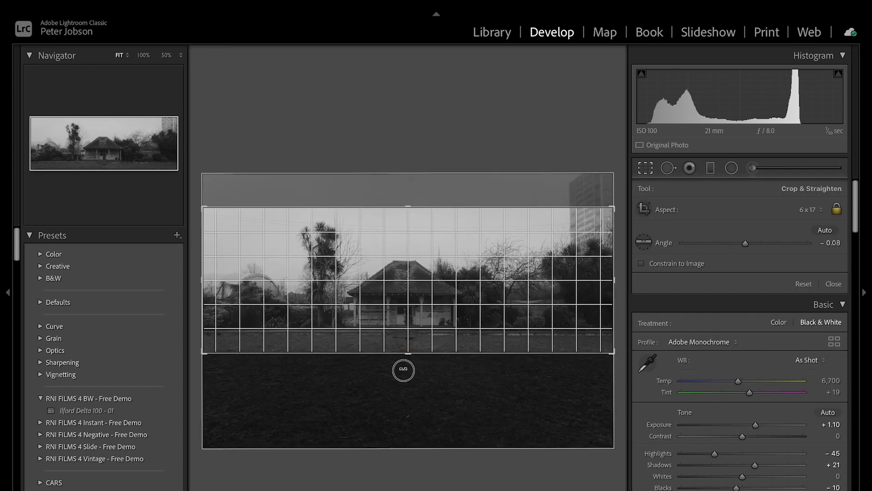
pyautogui.click(645, 168)
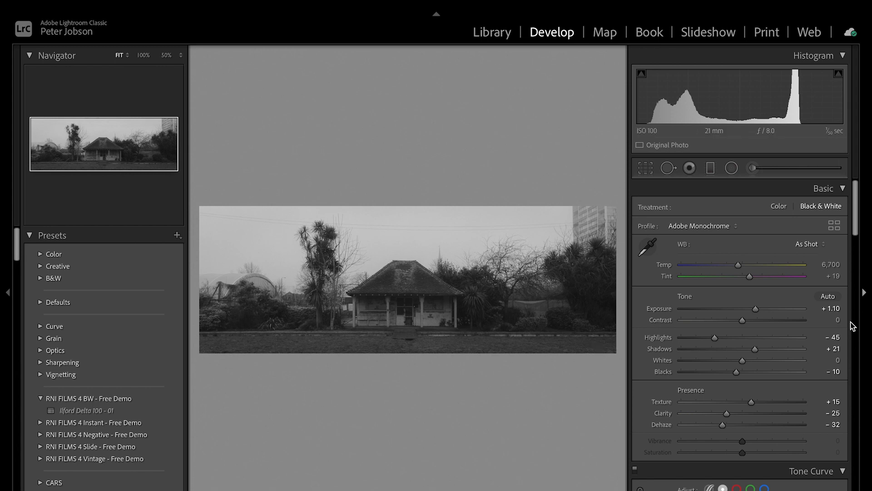
# Brush a local adjustment with Exposure 0.00, Clarity -40 and Dehaze -51 over the outer areas of sky, foreground and tower block
pyautogui.click(752, 170)
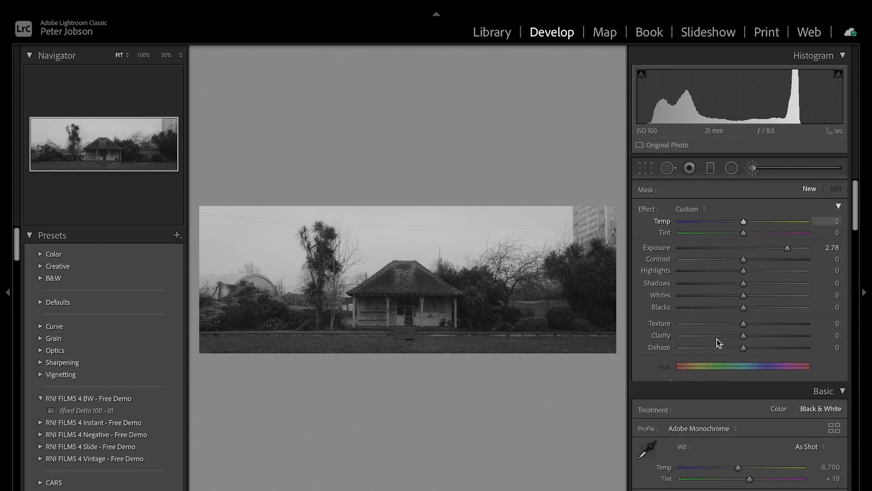
pyautogui.doubleClick(786, 248)
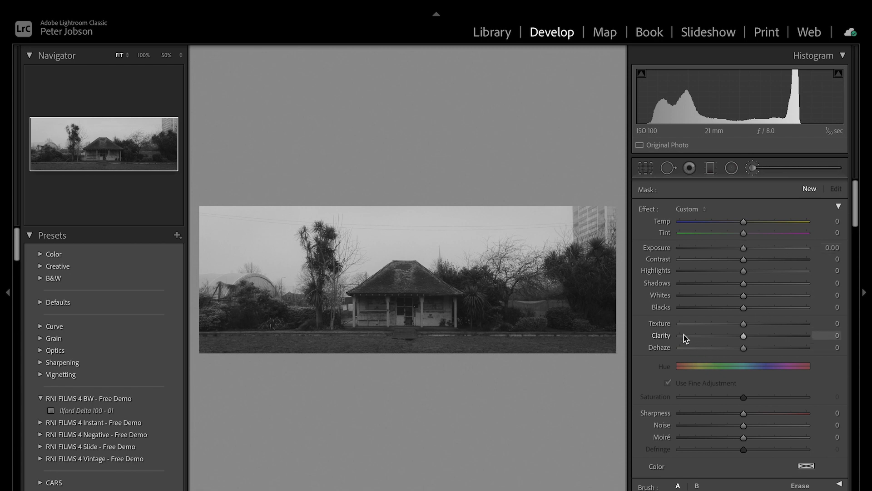
pyautogui.moveTo(745, 336)
pyautogui.mouseDown()
pyautogui.moveTo(719, 341)
pyautogui.moveTo(741, 347)
pyautogui.moveTo(711, 348)
pyautogui.mouseUp()
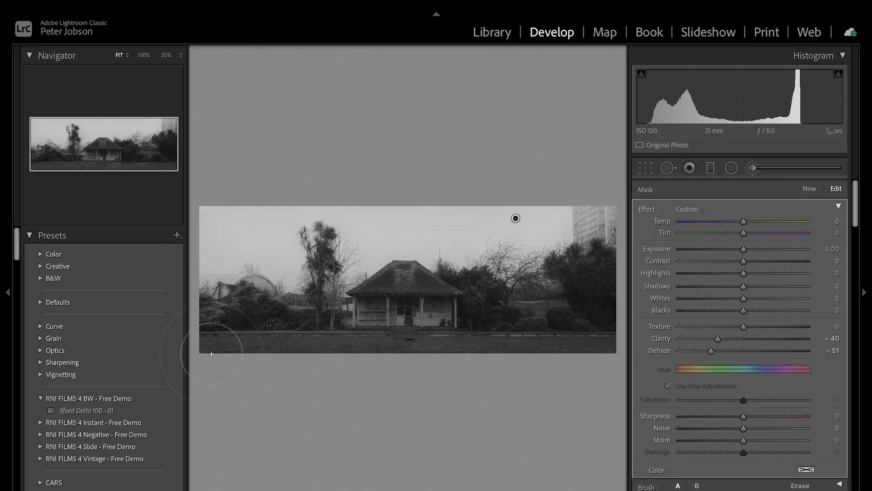
pyautogui.moveTo(396, 347)
pyautogui.mouseDown()
pyautogui.moveTo(498, 349)
pyautogui.moveTo(622, 336)
pyautogui.mouseUp()
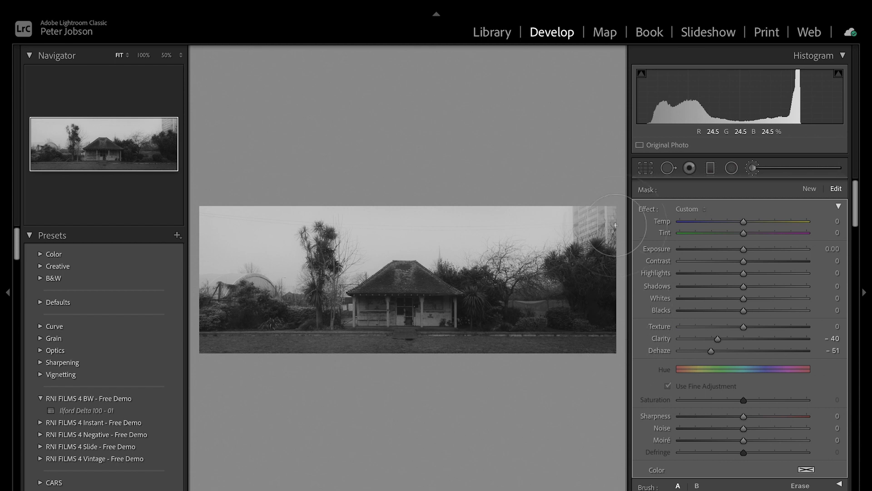
pyautogui.press('k')
# Set the Blacks to -20, and check the photo zoomed in and side by side with its unedited version
pyautogui.moveTo(727, 371); pyautogui.dragTo(730, 373)
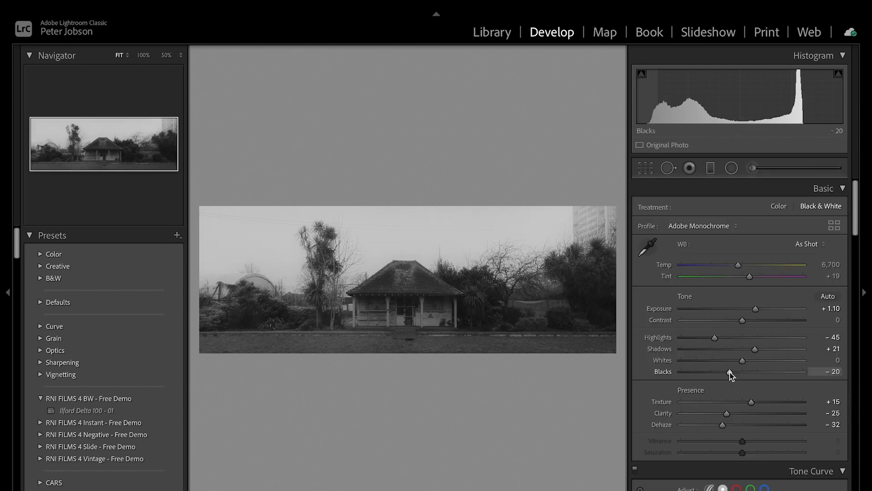
pyautogui.click(397, 284)
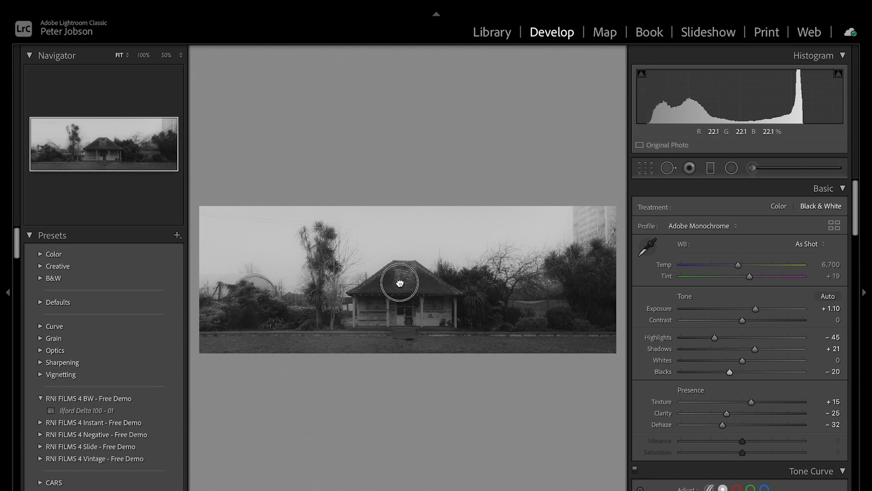
pyautogui.moveTo(435, 361); pyautogui.dragTo(598, 363)
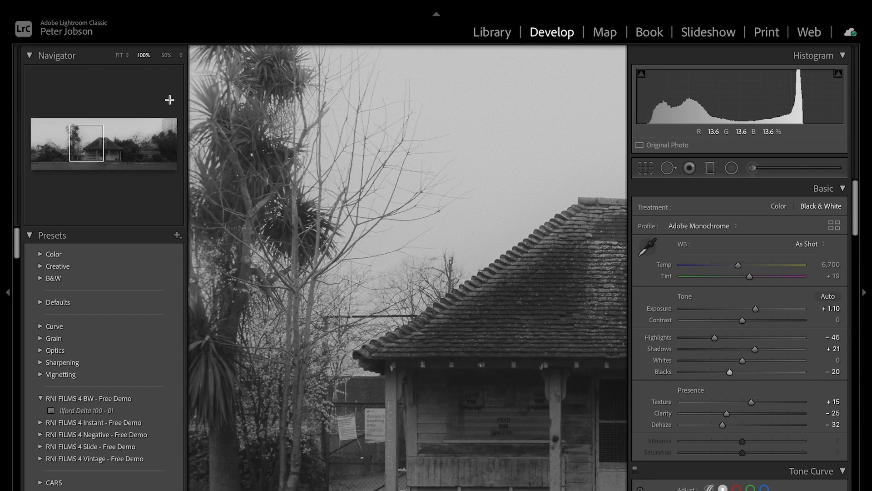
pyautogui.click(166, 56)
pyautogui.moveTo(513, 333); pyautogui.dragTo(493, 315)
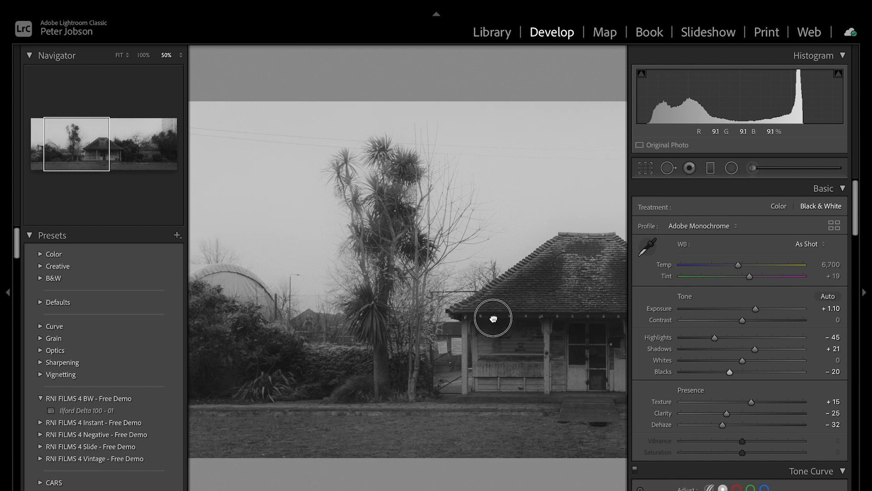
pyautogui.click(469, 319)
pyautogui.press('y')
pyautogui.moveTo(325, 292); pyautogui.dragTo(364, 296)
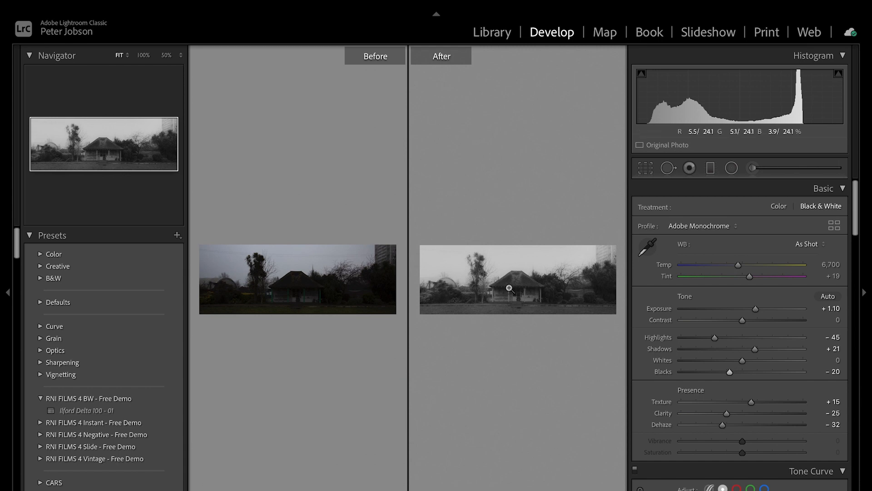
pyautogui.press('y')
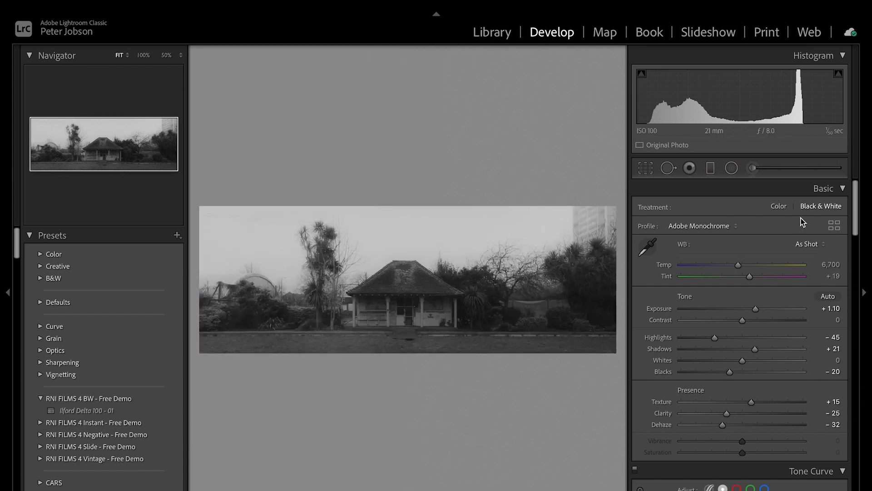
# Darken the grass foreground with a graduated filter drawn up from the lower edge, with Exposure -0.86 and Clarity and Dehaze reset to 0
pyautogui.click(712, 169)
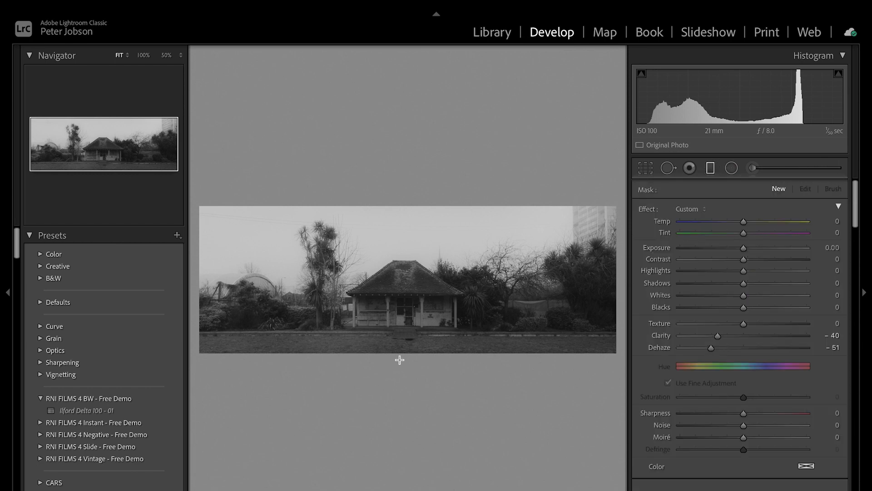
pyautogui.moveTo(399, 358); pyautogui.dragTo(400, 312)
pyautogui.doubleClick(711, 349)
pyautogui.doubleClick(718, 338)
pyautogui.moveTo(743, 251); pyautogui.dragTo(729, 253)
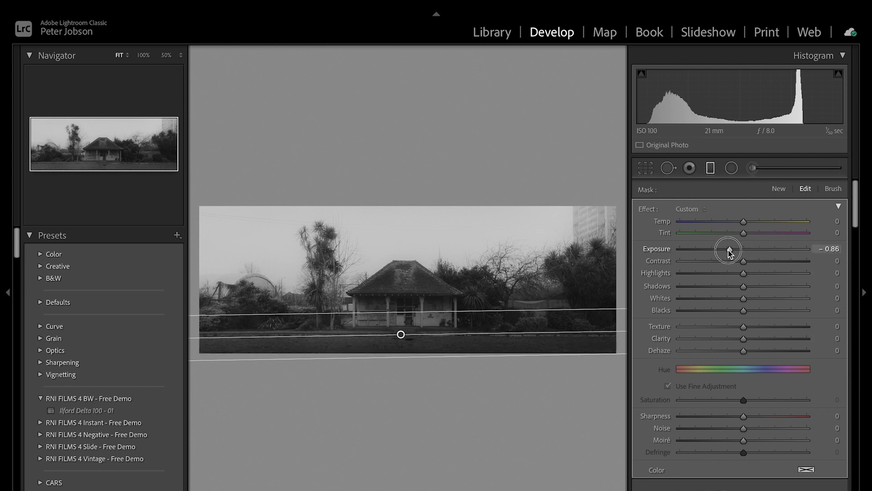
pyautogui.press('m')
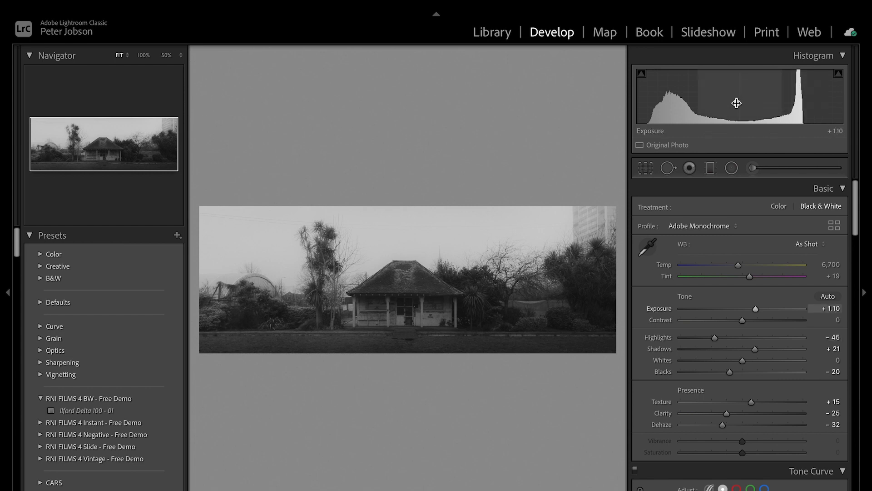
# Raise the overall Exposure to +1.62 and open the photo for editing in Adobe Photoshop 2021
pyautogui.moveTo(756, 308); pyautogui.dragTo(762, 309)
pyautogui.moveTo(735, 99); pyautogui.dragTo(736, 99)
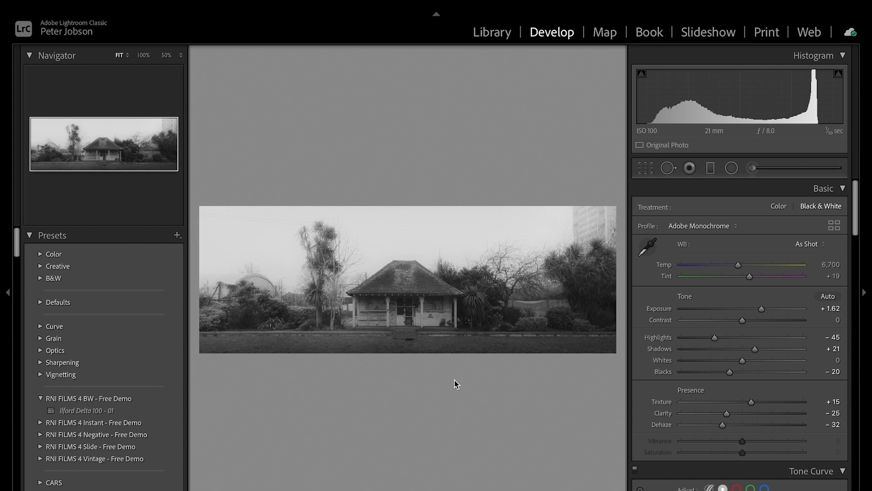
pyautogui.rightClick(412, 276)
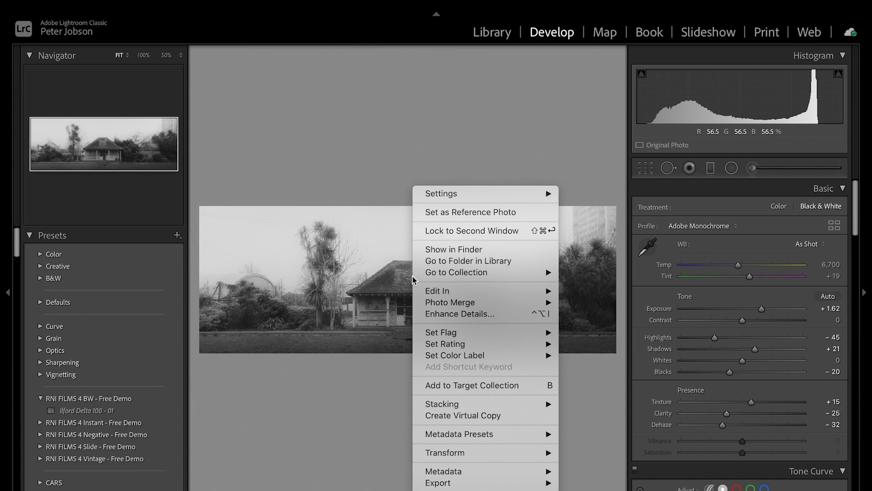
pyautogui.moveTo(474, 292)
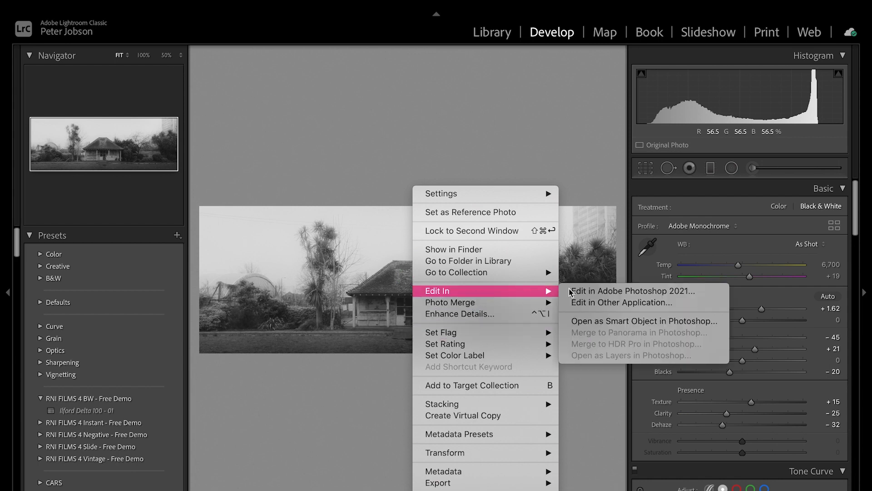
pyautogui.click(605, 291)
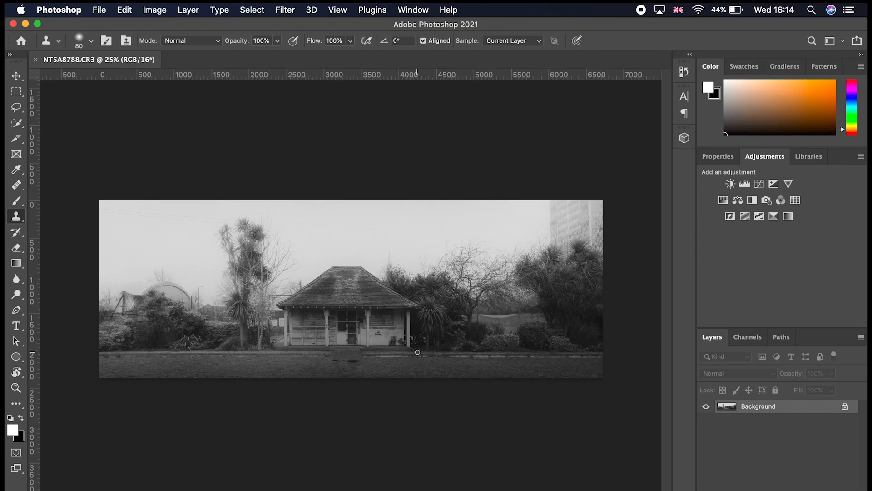
# Add a white border by enlarging the canvas to 103 percent width and 108 percent height
pyautogui.click(155, 11)
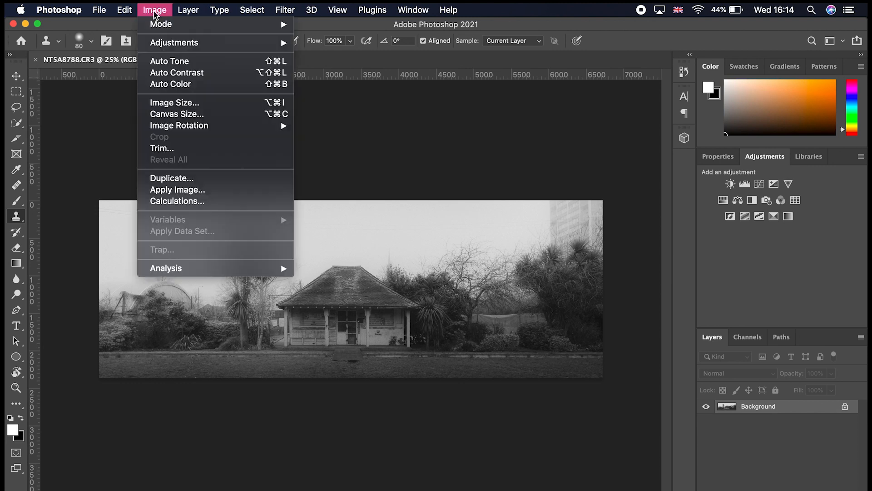
pyautogui.click(184, 115)
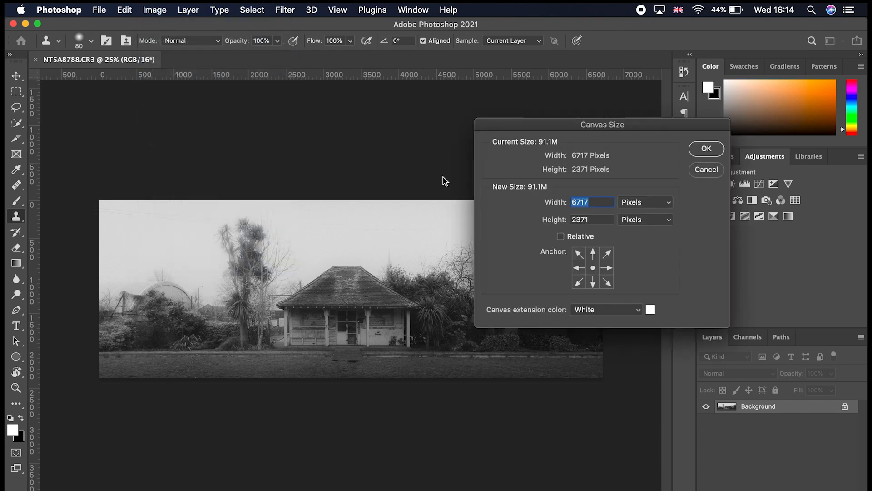
pyautogui.click(648, 202)
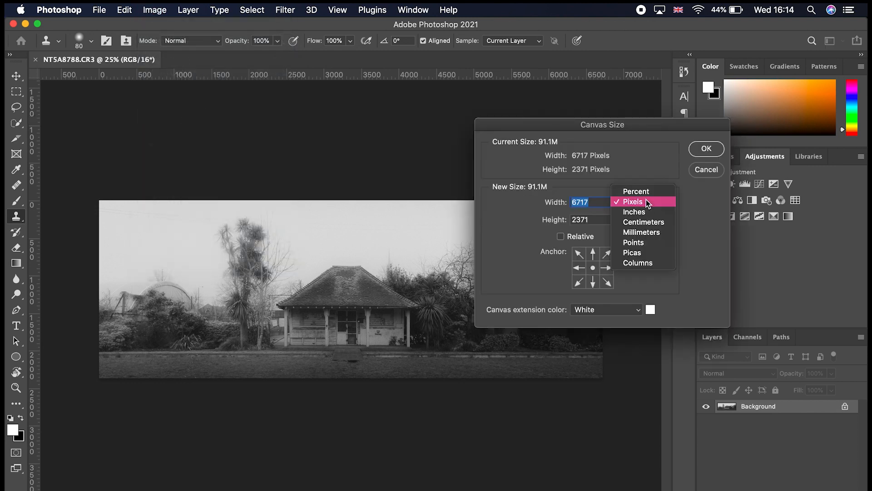
pyautogui.click(646, 196)
pyautogui.doubleClick(594, 203)
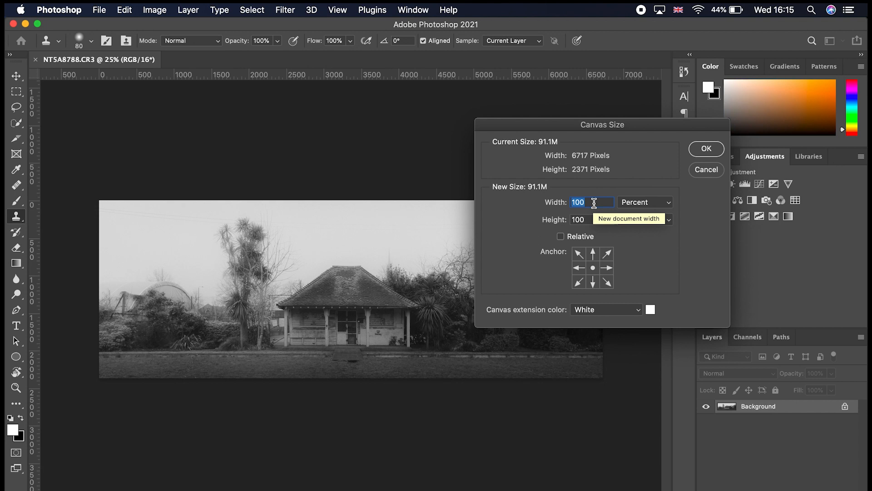
pyautogui.write('103')
pyautogui.click(593, 221)
pyautogui.write('108')
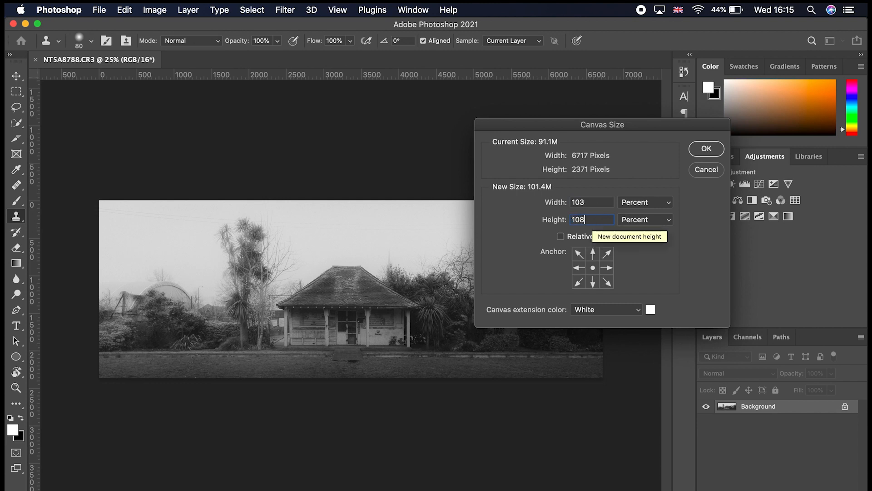
pyautogui.click(707, 149)
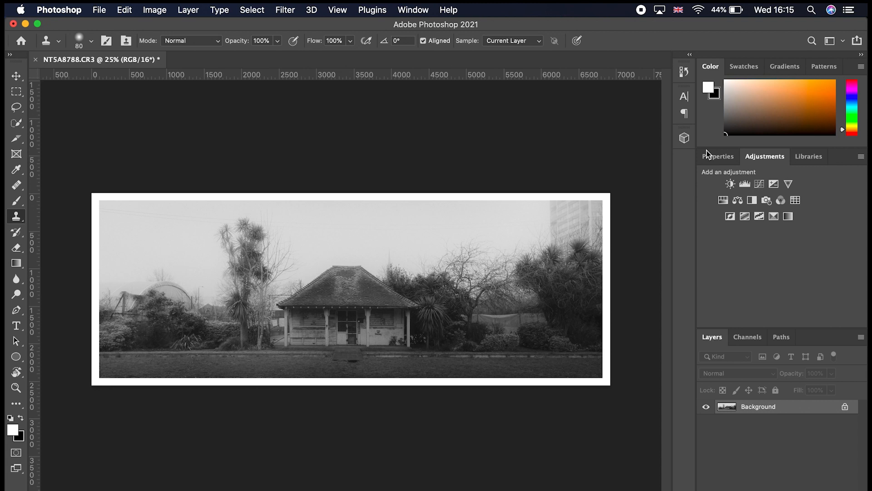